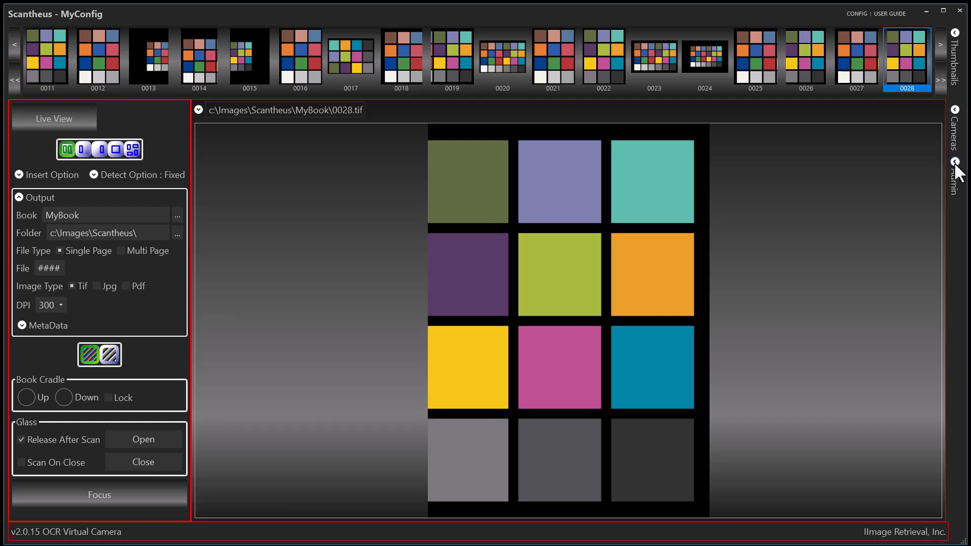
# Open the admin settings and expand the Output Options group
pyautogui.click(954, 161)
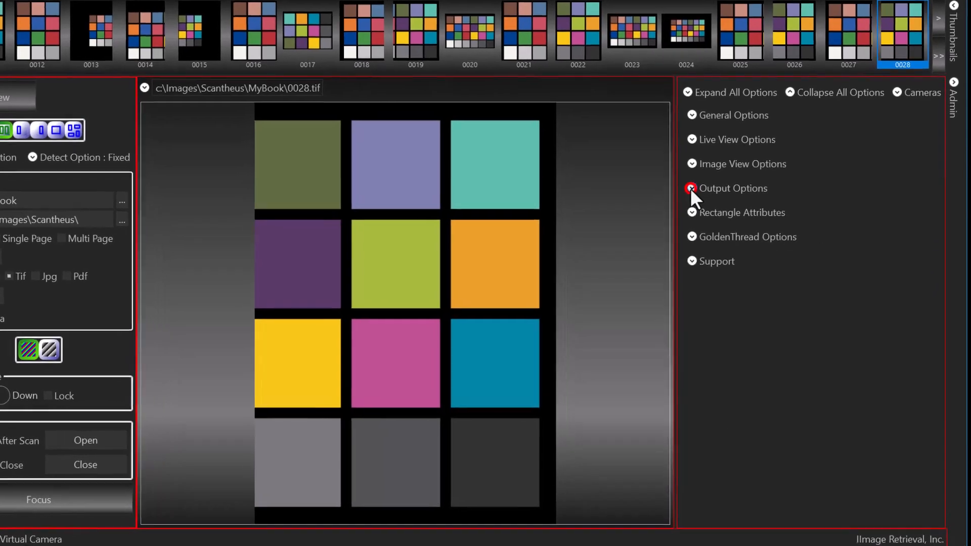
pyautogui.click(709, 204)
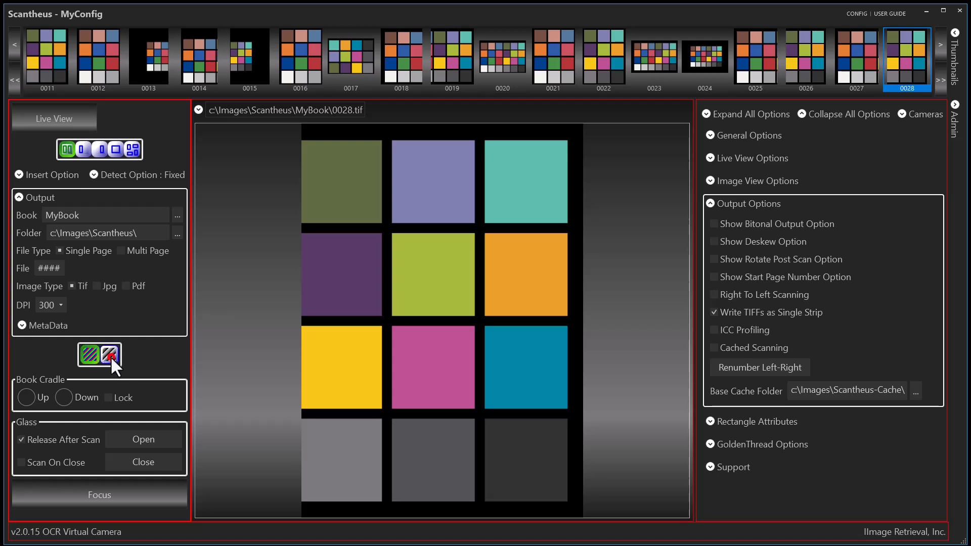
# Start the live view in color and switch the output mode to grayscale
pyautogui.click(89, 354)
pyautogui.click(73, 118)
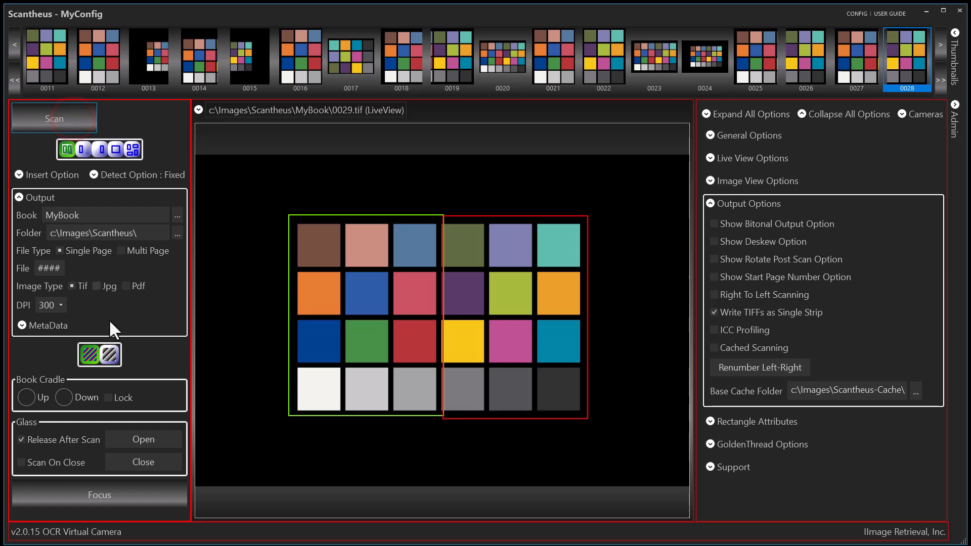
pyautogui.click(110, 354)
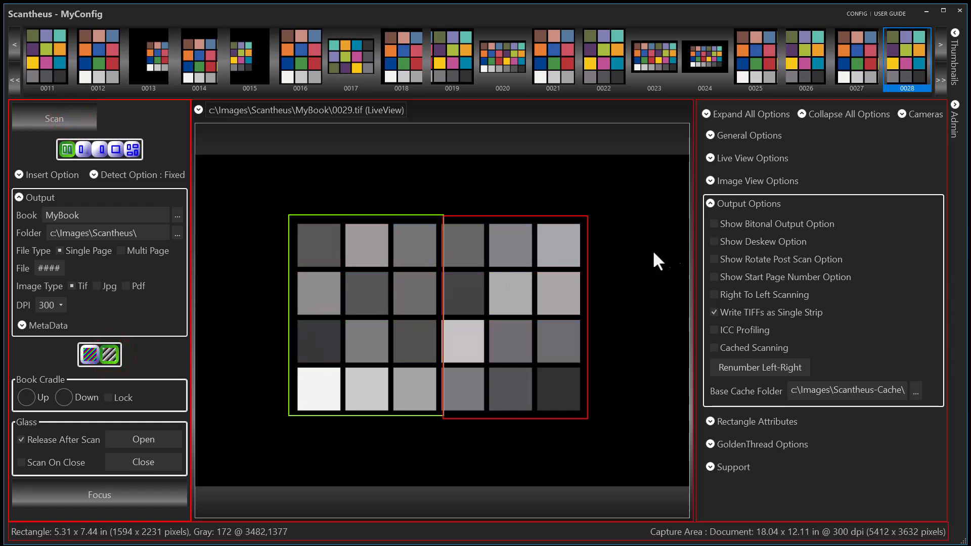
# Enable Show Bitonal Output Option and switch the output to bitonal with user-defined thresholding
pyautogui.click(714, 224)
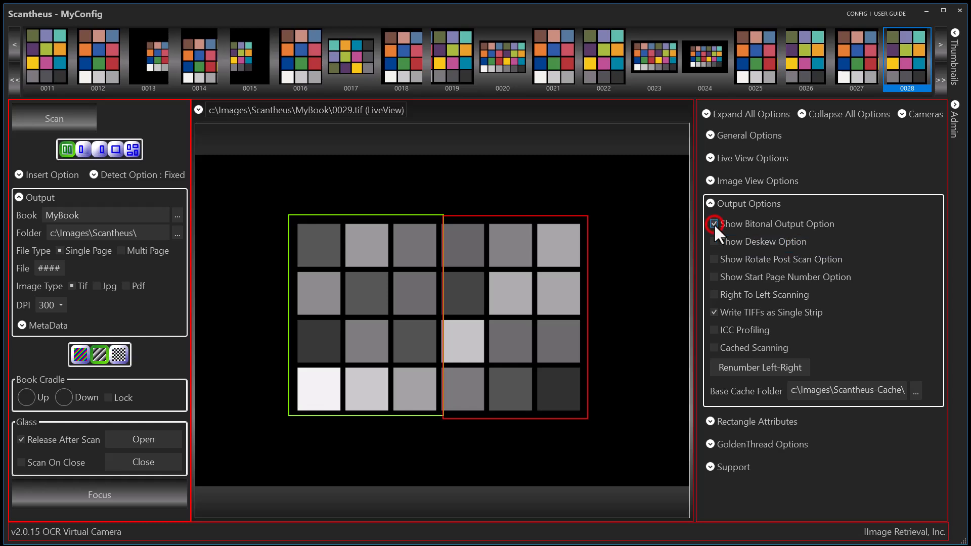
pyautogui.click(118, 355)
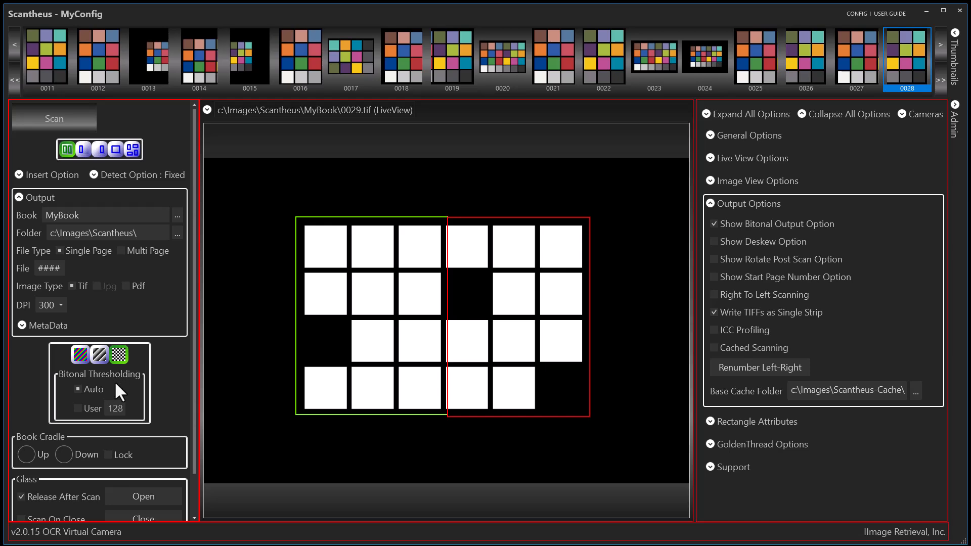
pyautogui.click(77, 408)
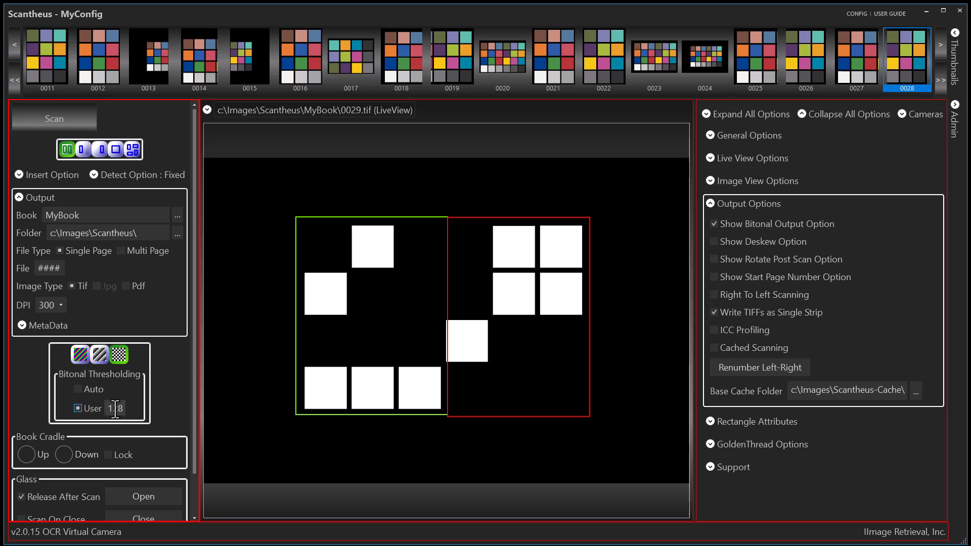
# Try a range of higher and lower user bitonal thresholds on the live view, finishing at 192
pyautogui.scroll(6, 112, 409)
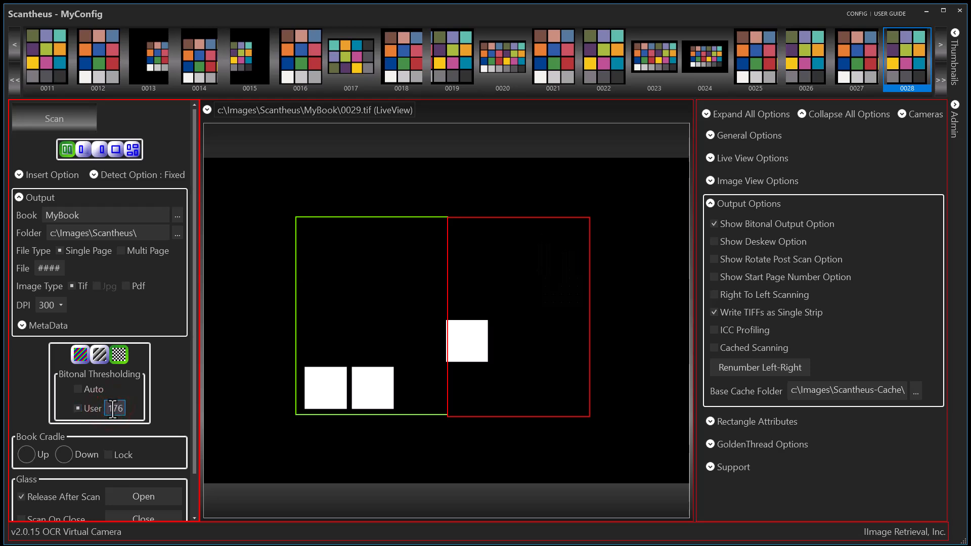
pyautogui.scroll(-4, 111, 408)
pyautogui.scroll(-4, 111, 408)
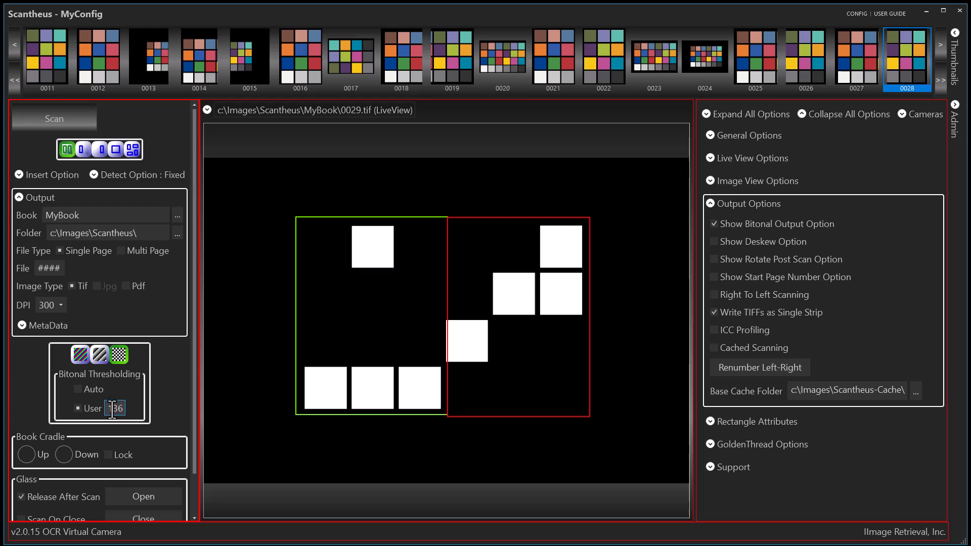
pyautogui.scroll(-2, 112, 409)
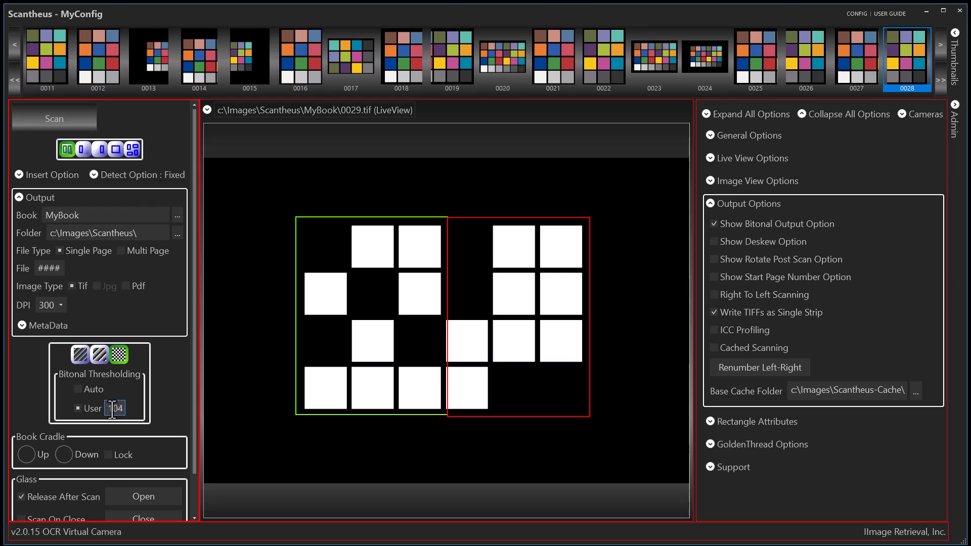
pyautogui.scroll(-2, 112, 409)
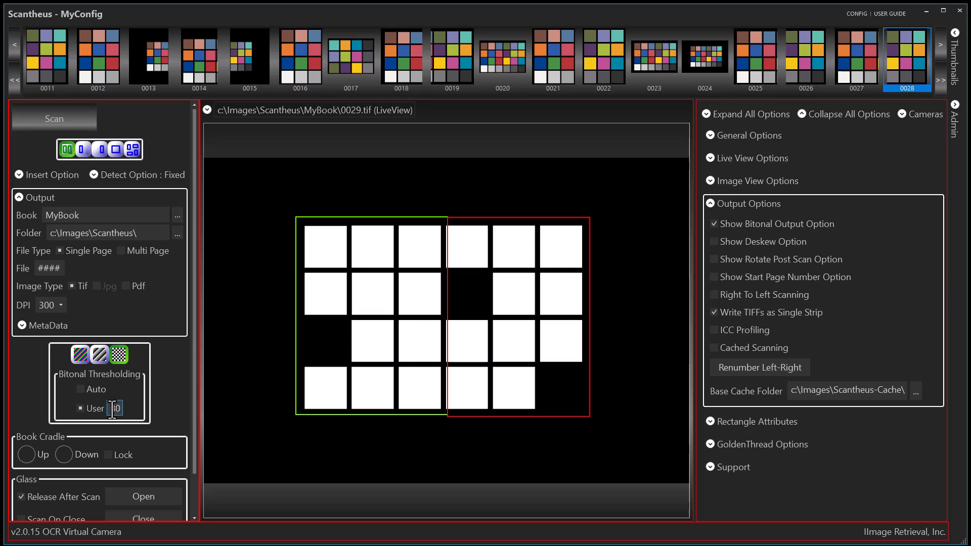
pyautogui.scroll(-2, 113, 409)
pyautogui.scroll(-1, 113, 409)
pyautogui.scroll(-1, 113, 408)
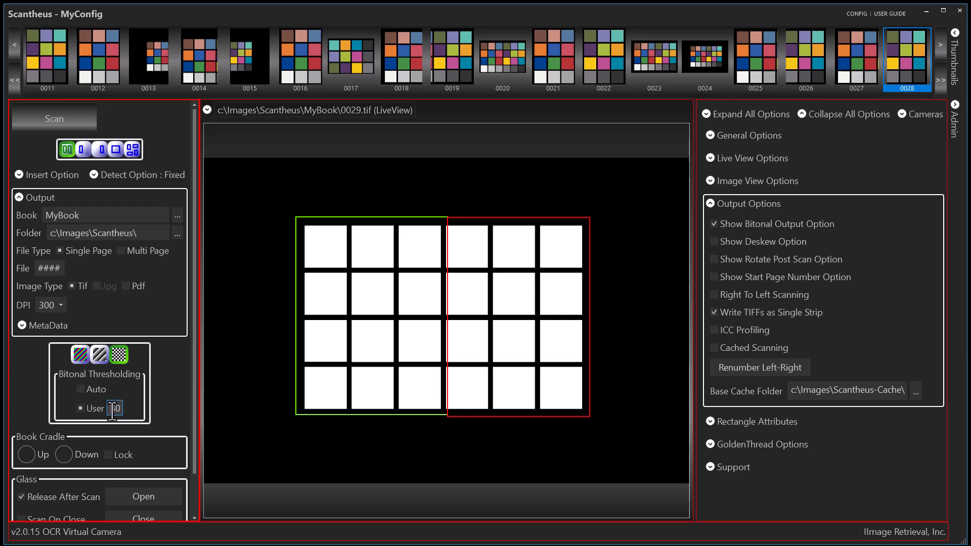
pyautogui.scroll(2, 112, 409)
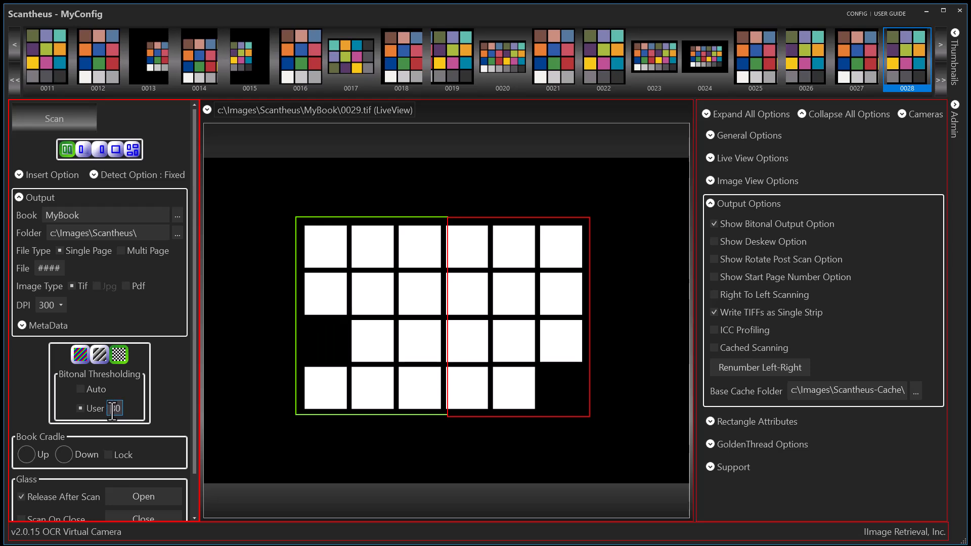
pyautogui.scroll(4, 112, 408)
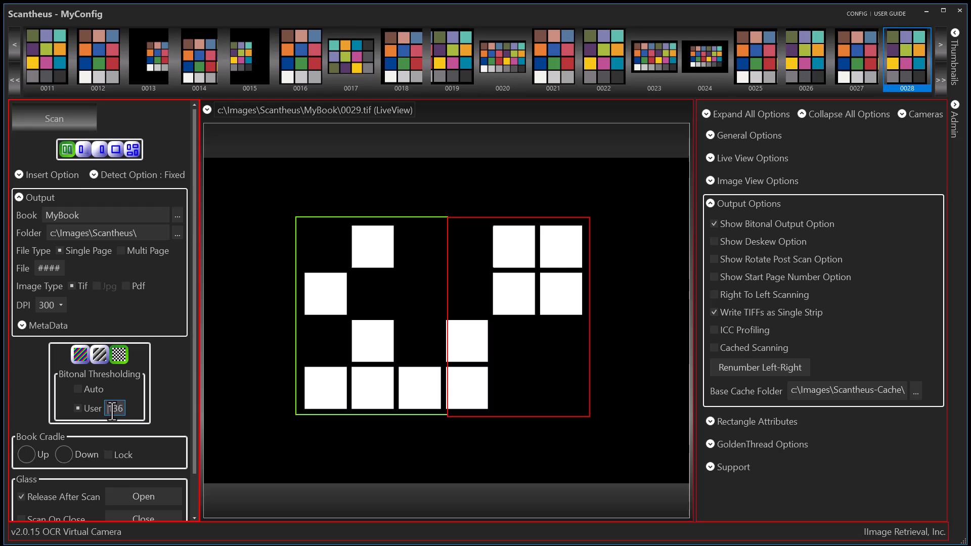
pyautogui.scroll(5, 116, 408)
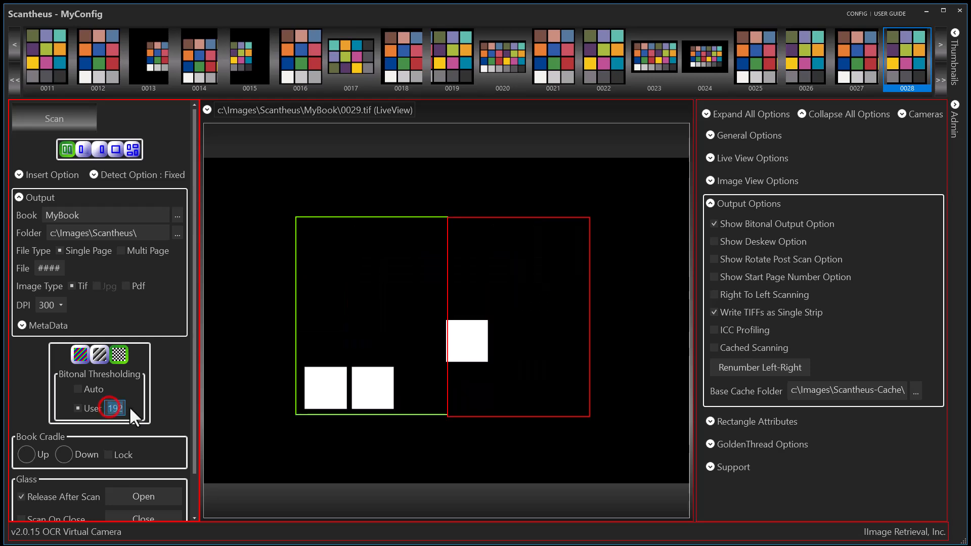
# Set the user bitonal threshold to 128 and turn off Show Bitonal Output Option
pyautogui.write('128')
pyautogui.press('Tab')
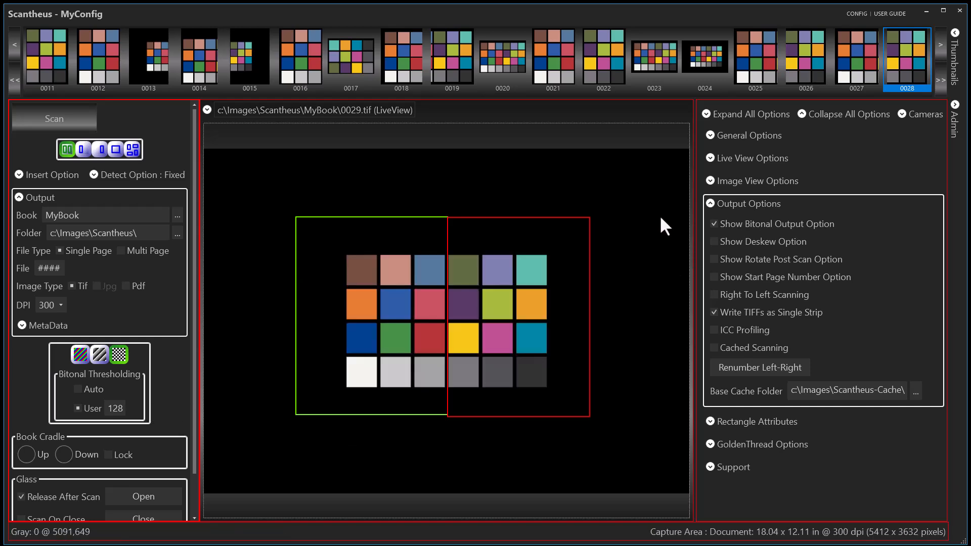
pyautogui.click(713, 223)
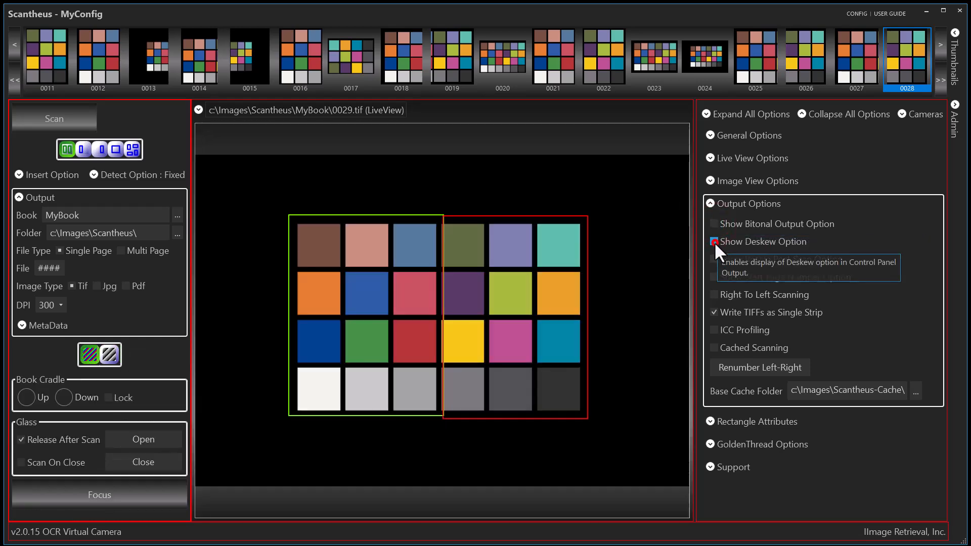
# Enable Show Deskew Option, toggle Deskew on and off in the output settings, and hide the option again
pyautogui.click(714, 242)
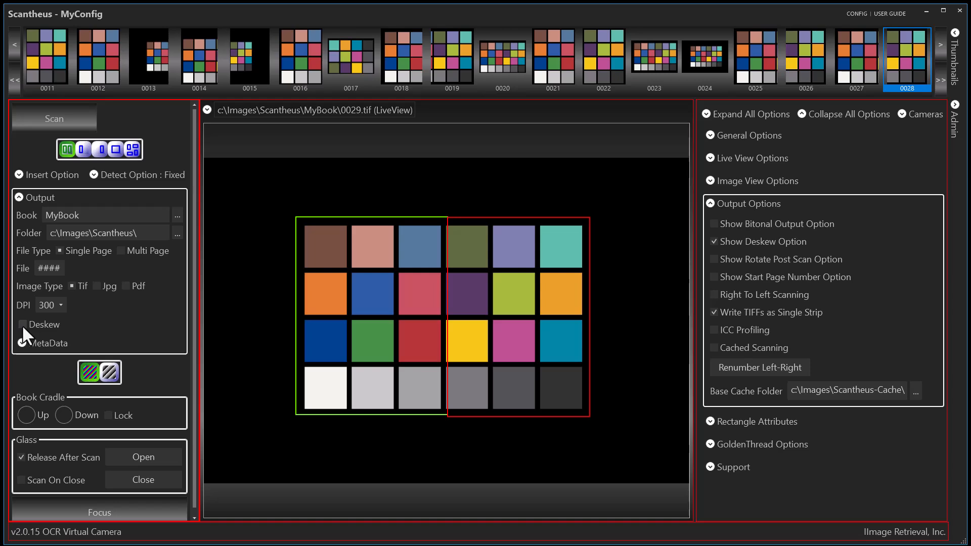
pyautogui.click(22, 324)
pyautogui.click(21, 324)
pyautogui.click(714, 241)
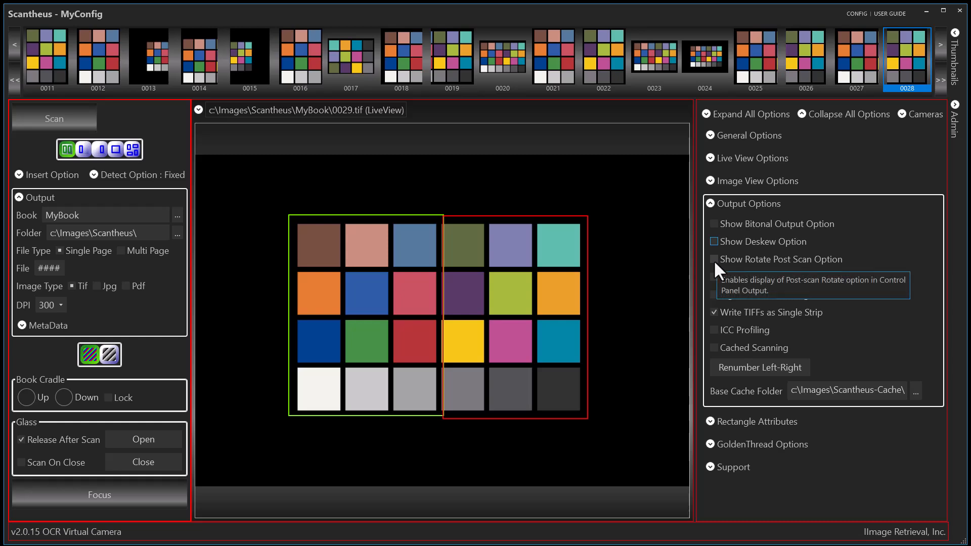
# Enable Show Rotate Post Scan Option, view the available rotation choices without changing None, and hide the option again
pyautogui.click(713, 259)
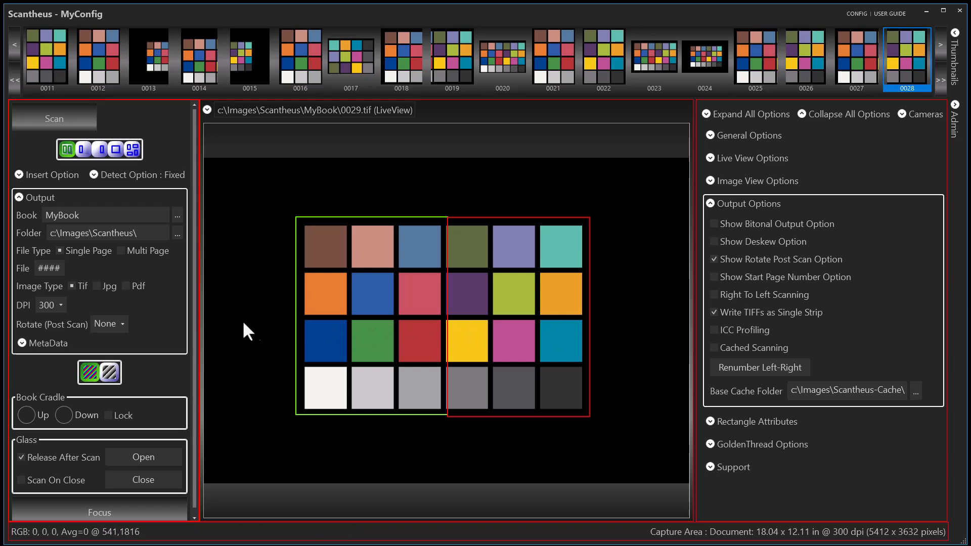
pyautogui.click(122, 326)
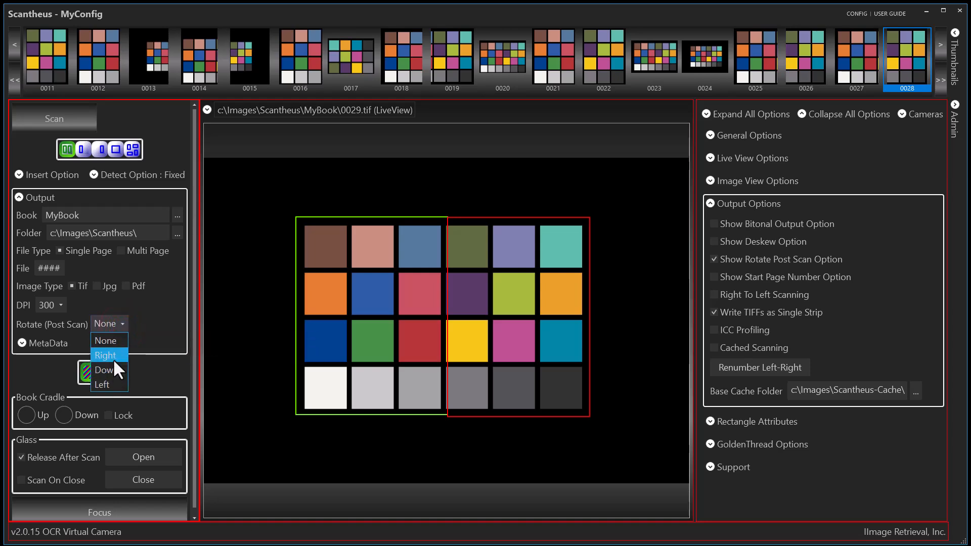
pyautogui.click(147, 308)
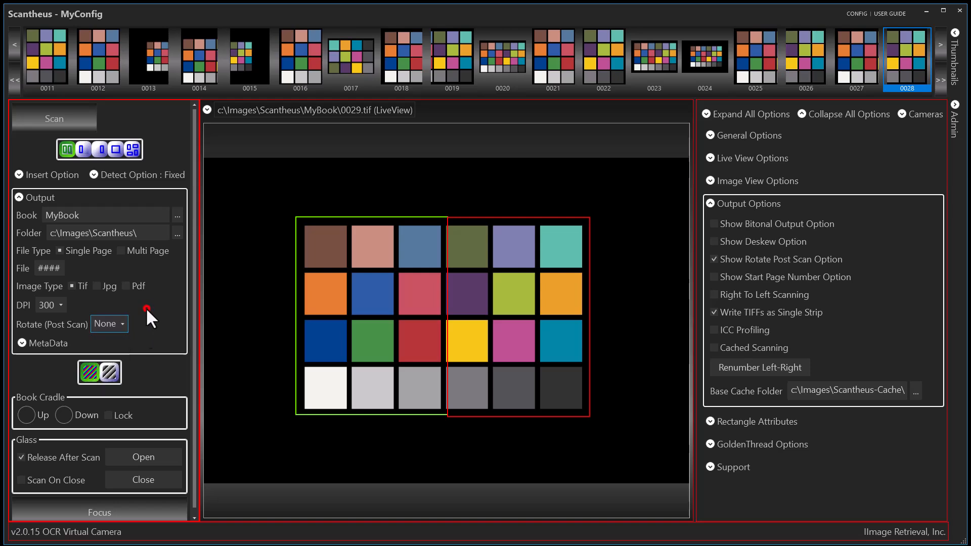
pyautogui.click(712, 259)
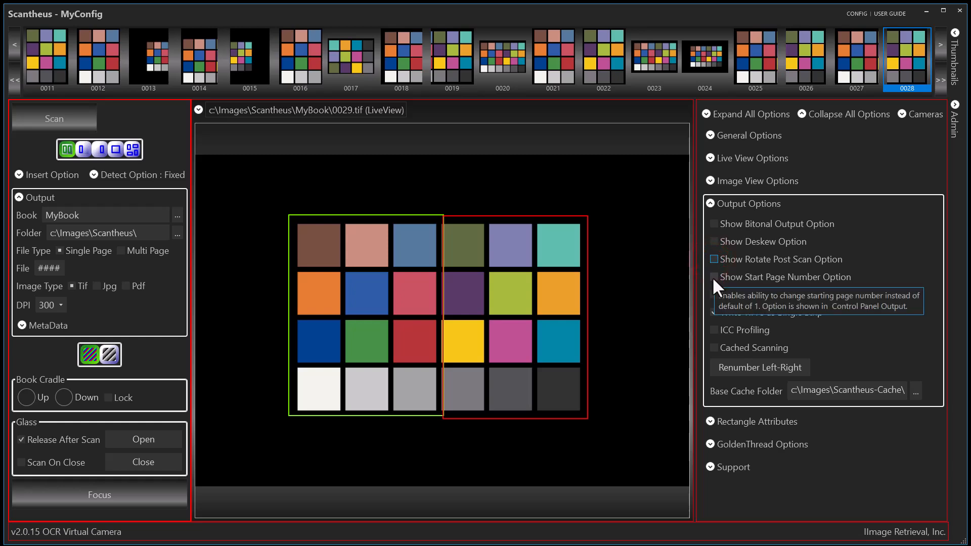
# Enable Show Start Page Number Option, enter 1 as the starting page number, and hide the option again
pyautogui.click(712, 277)
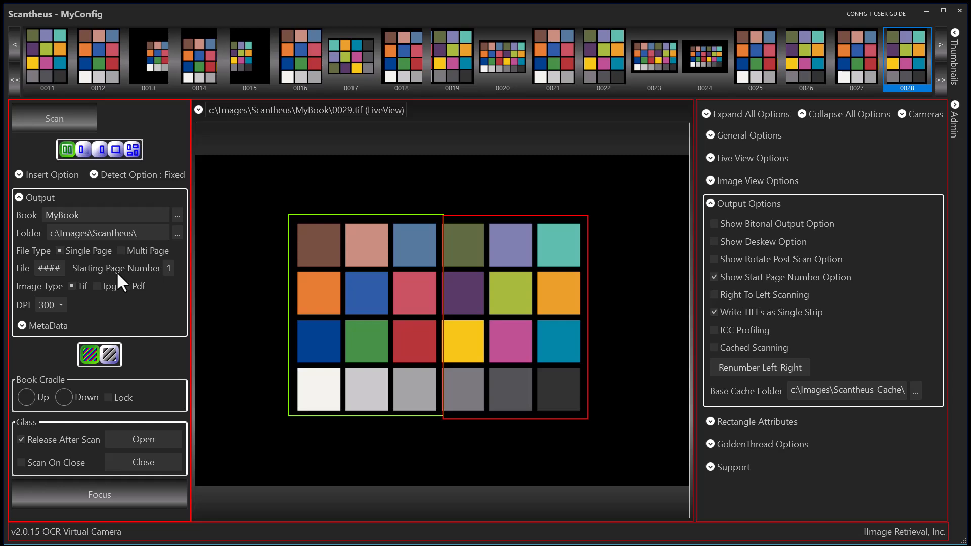
pyautogui.click(167, 269)
pyautogui.write('1')
pyautogui.click(712, 277)
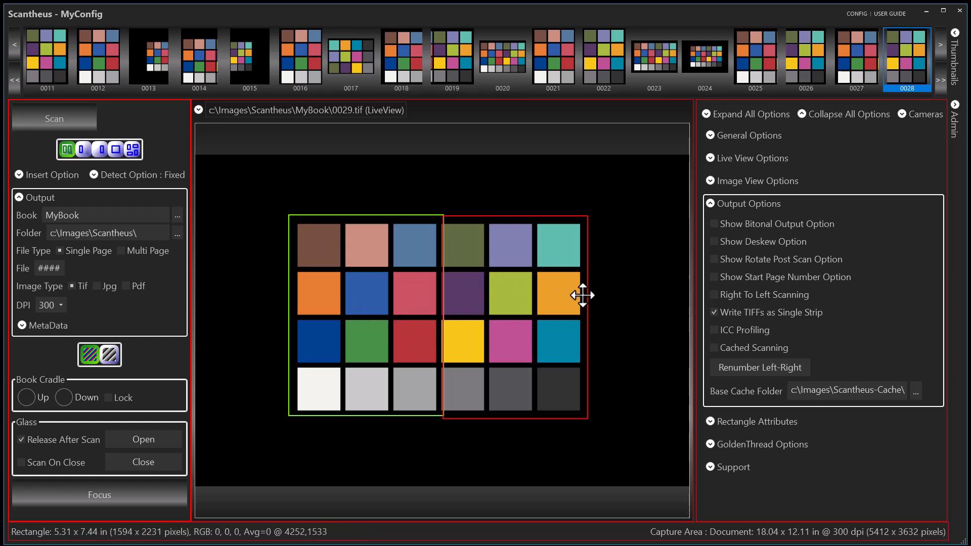
# Narrow the red capture rectangle to two patch columns and shorten the green one around the two middle patch rows
pyautogui.moveTo(586, 296); pyautogui.dragTo(534, 296)
pyautogui.moveTo(381, 413); pyautogui.dragTo(383, 399)
pyautogui.moveTo(370, 198); pyautogui.dragTo(372, 301)
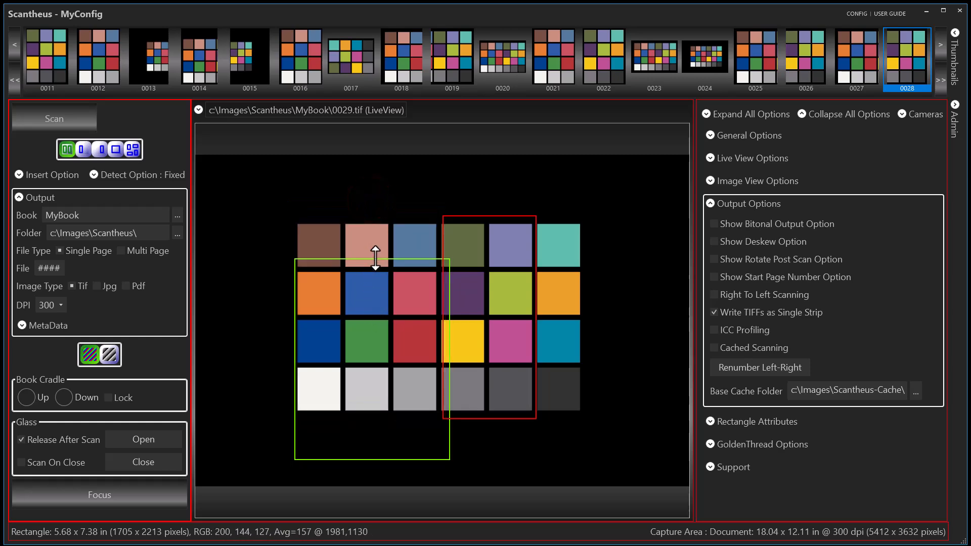
pyautogui.moveTo(372, 253); pyautogui.dragTo(370, 350)
pyautogui.moveTo(370, 393); pyautogui.dragTo(372, 306)
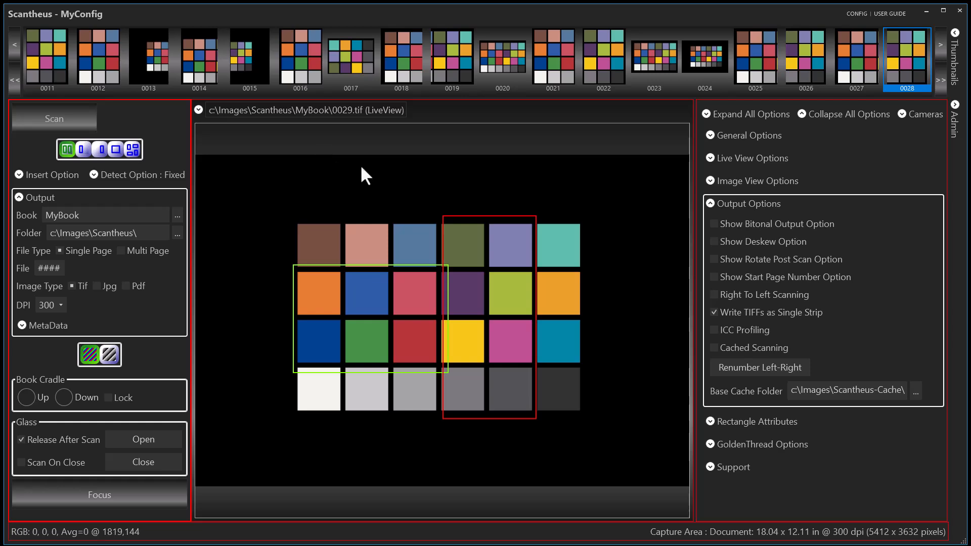
# Scan both pages with the resized rectangles, declining the camera calibration check
pyautogui.click(62, 119)
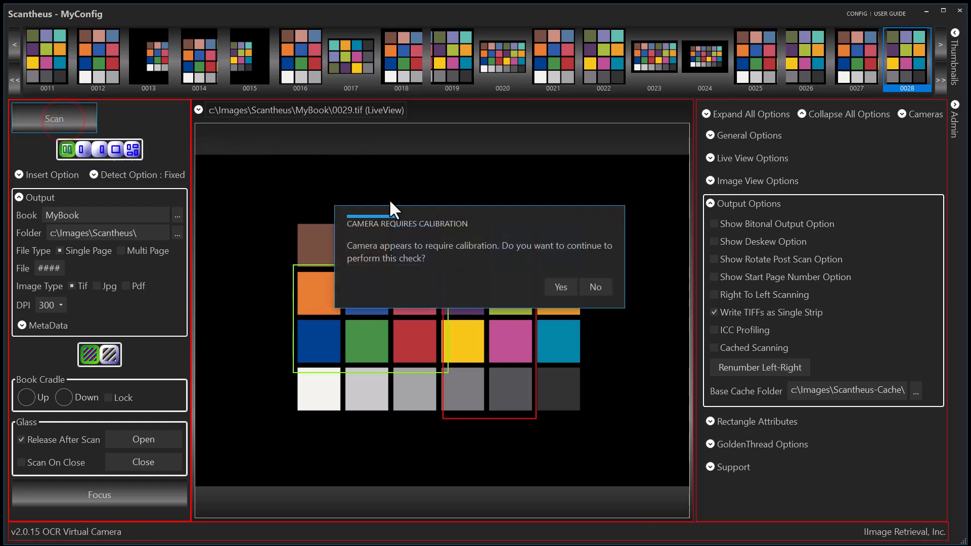
pyautogui.click(595, 290)
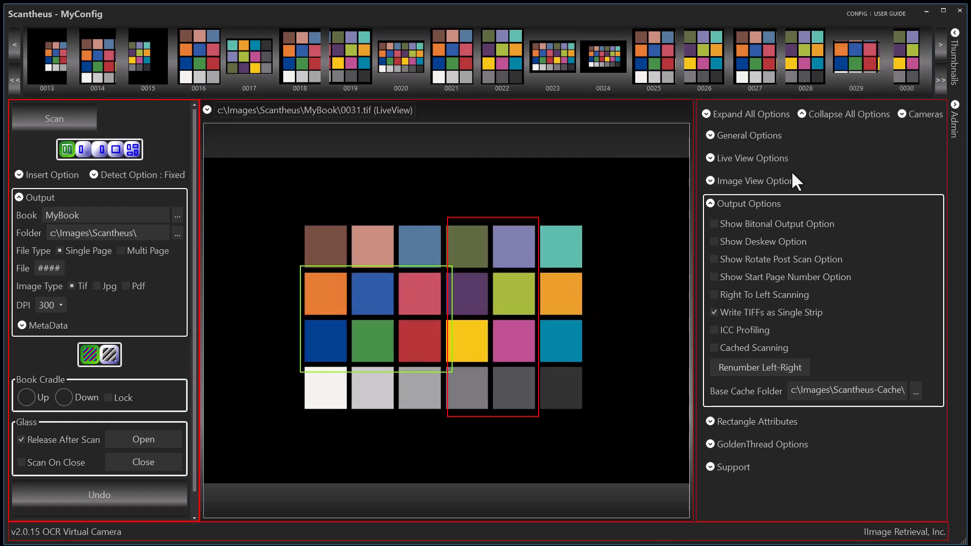
# Scan the two pages with Right To Left Scanning enabled, and turn that option off again
pyautogui.click(714, 295)
pyautogui.click(64, 118)
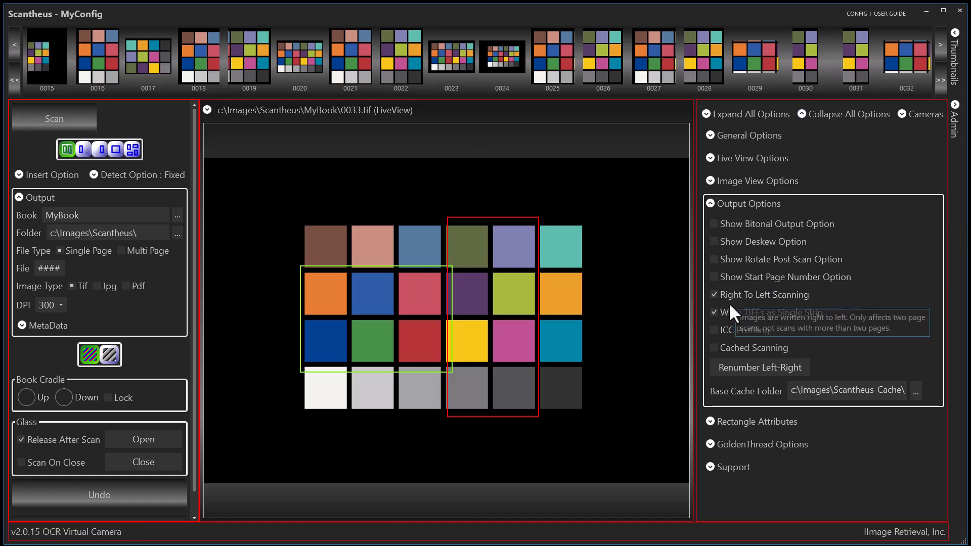
pyautogui.click(714, 295)
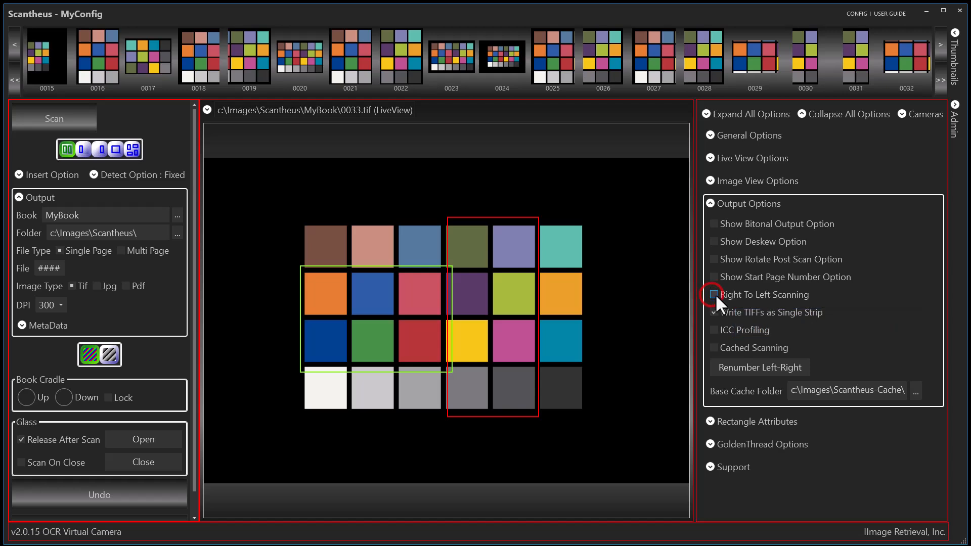